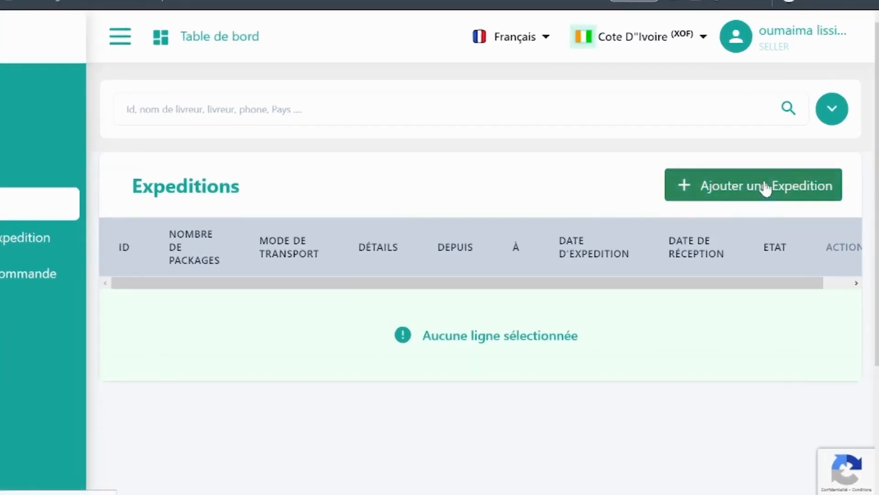
Step: Start a new expedition with 1 package and set its weight to 20 kg
left_click(766, 186)
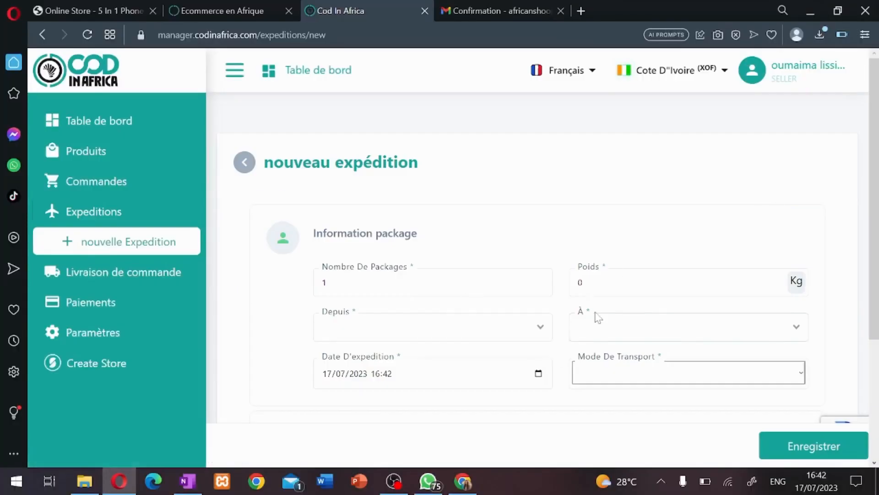
scroll(598, 317, "down", 1)
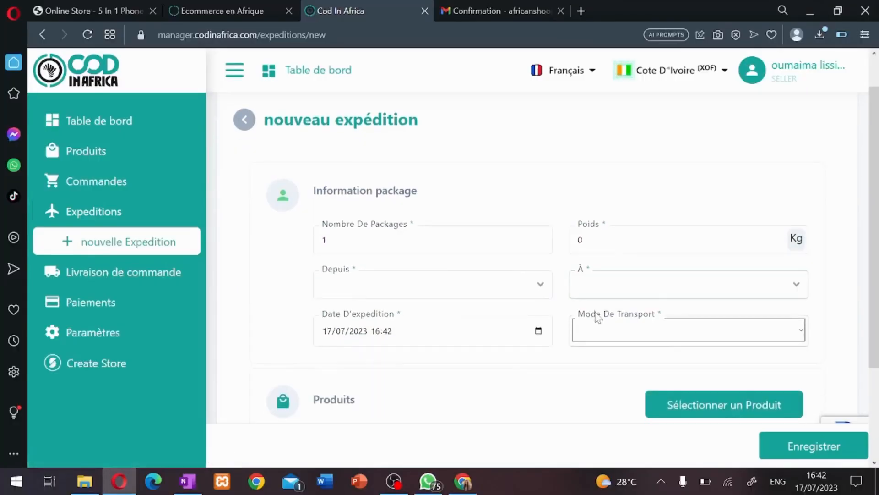
scroll(598, 317, "down", 1)
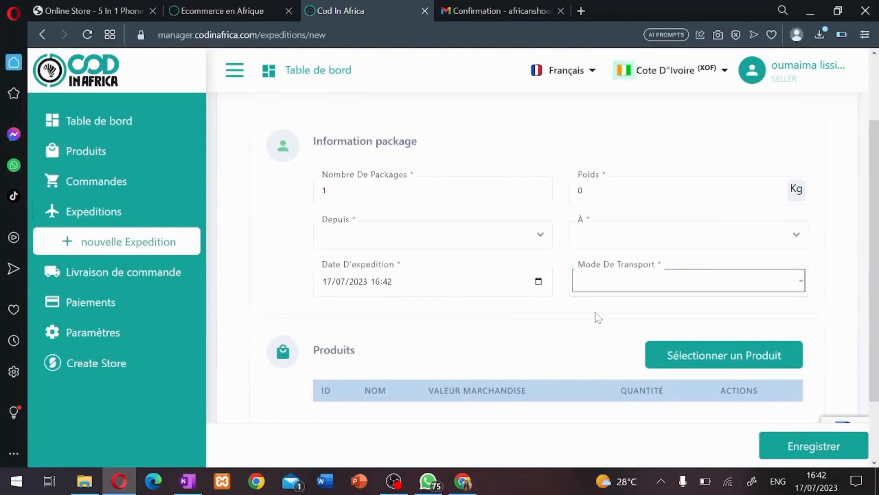
scroll(597, 317, "up", 1)
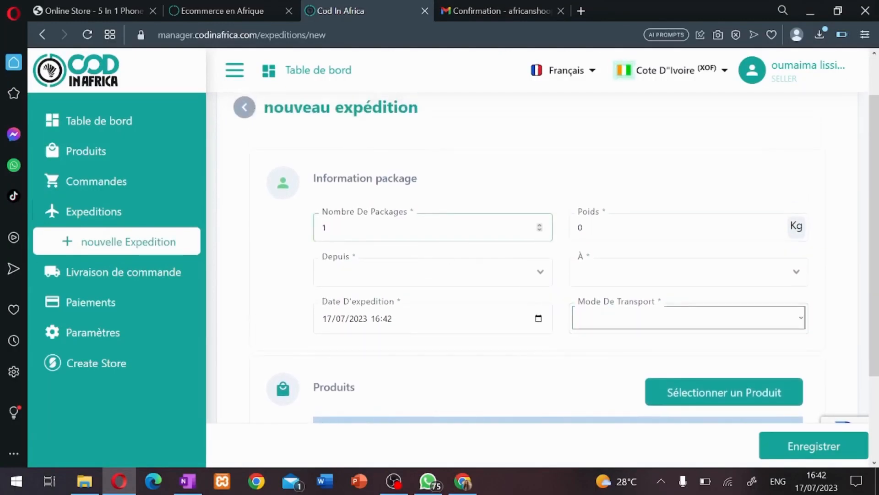
key("Tab")
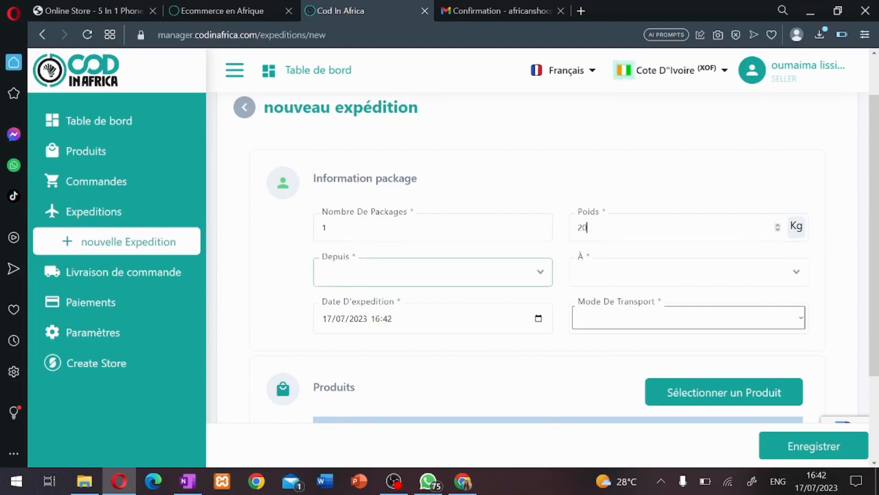
Step: Set the expedition's country of origin to Canada
left_click(447, 273)
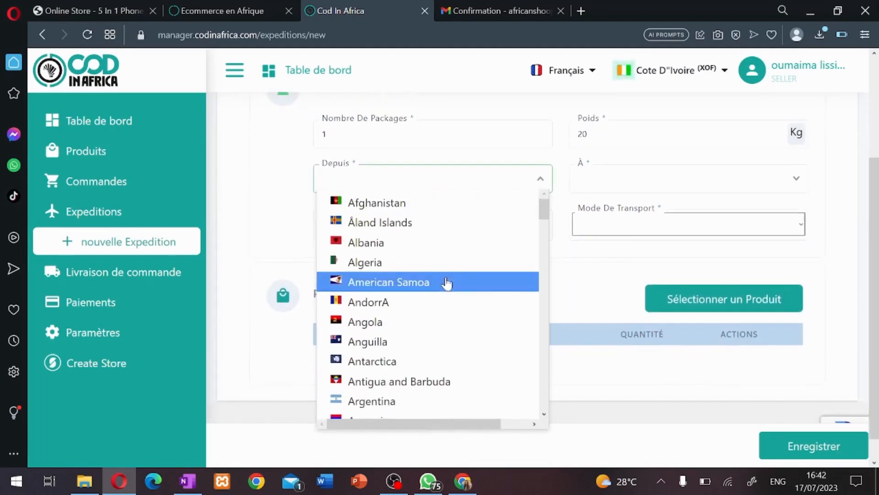
scroll(443, 338, "down", 10)
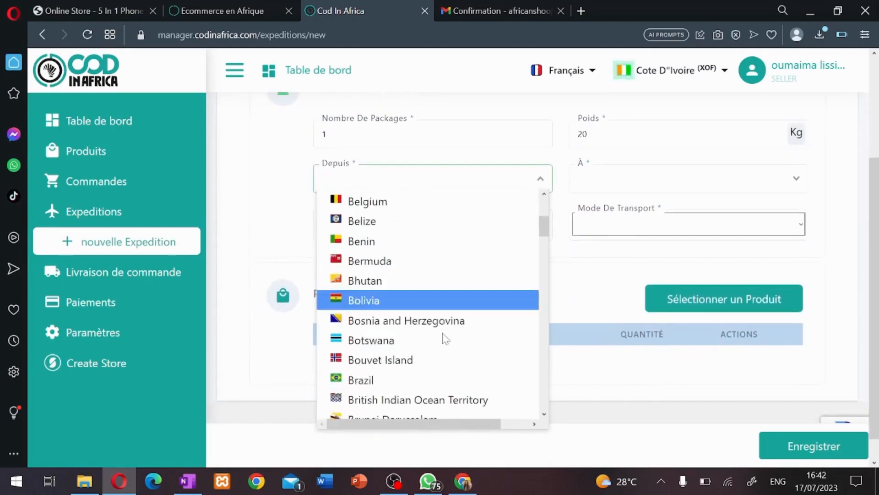
scroll(443, 339, "down", 3)
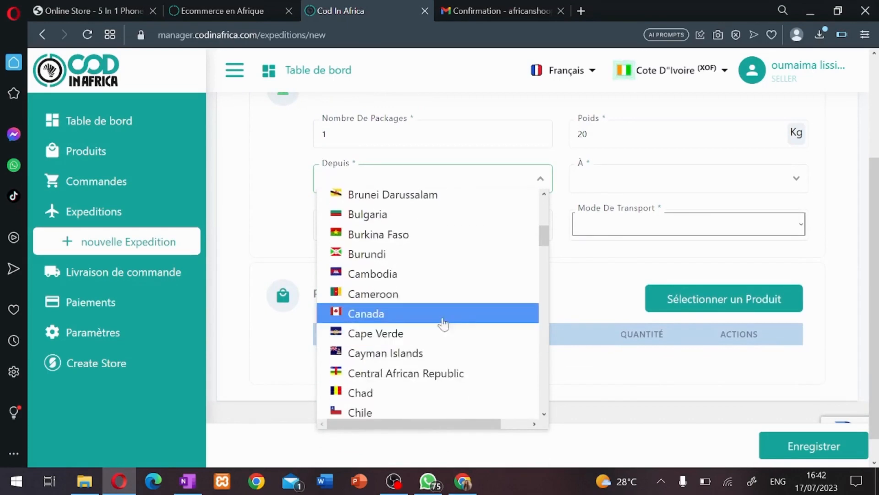
left_click(444, 319)
Step: Set the expedition's destination to Cote D'Ivoire and its transport mode to Air
scroll(530, 240, "up", 1)
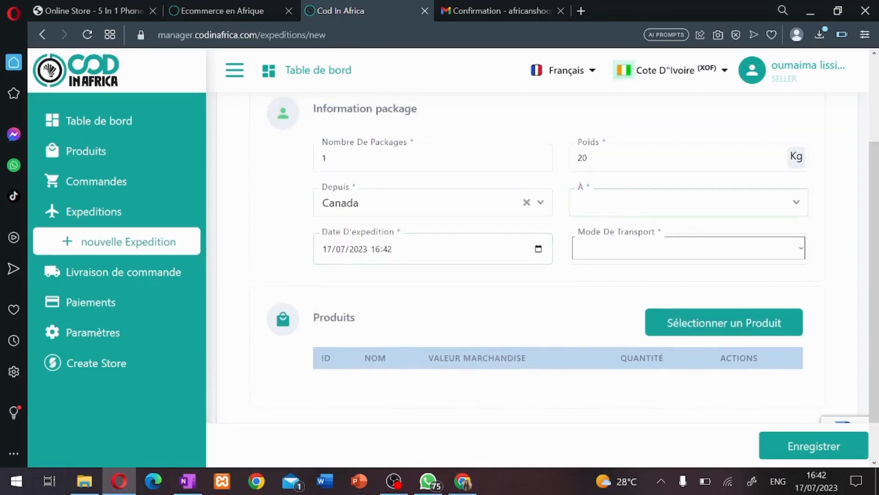
left_click(683, 203)
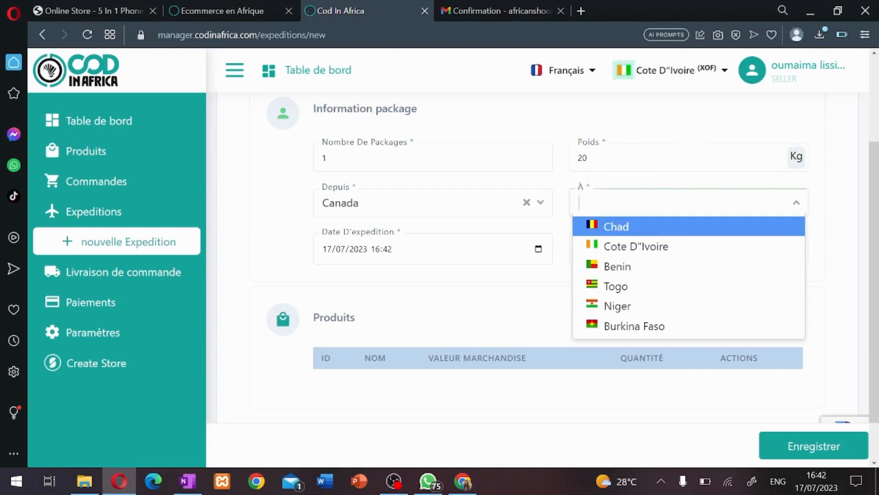
left_click(697, 259)
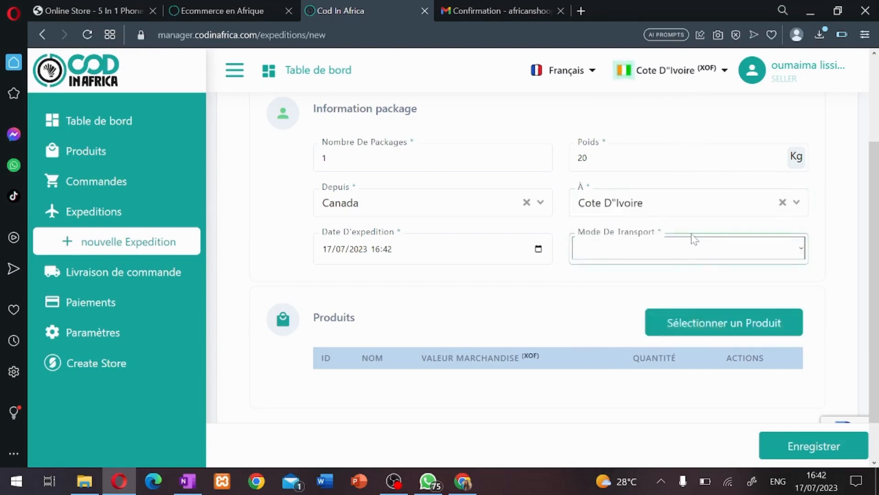
left_click(627, 249)
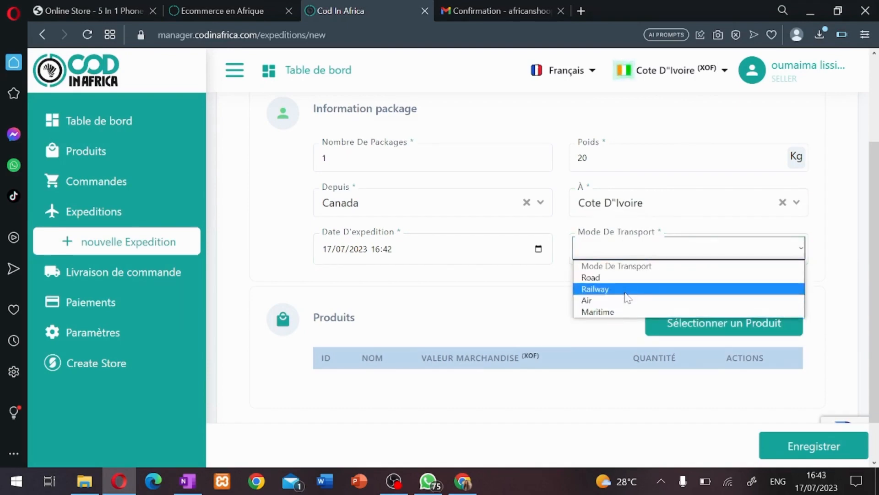
left_click(631, 305)
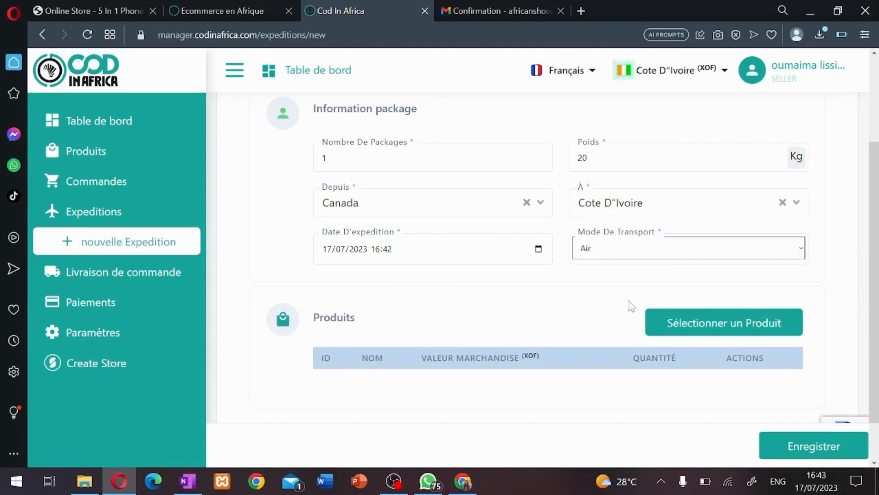
Step: Add the product "5 In 1 Phone Screen Cleaner Brush Kit Earphone Clean Pen" to the expedition
scroll(375, 331, "down", 1)
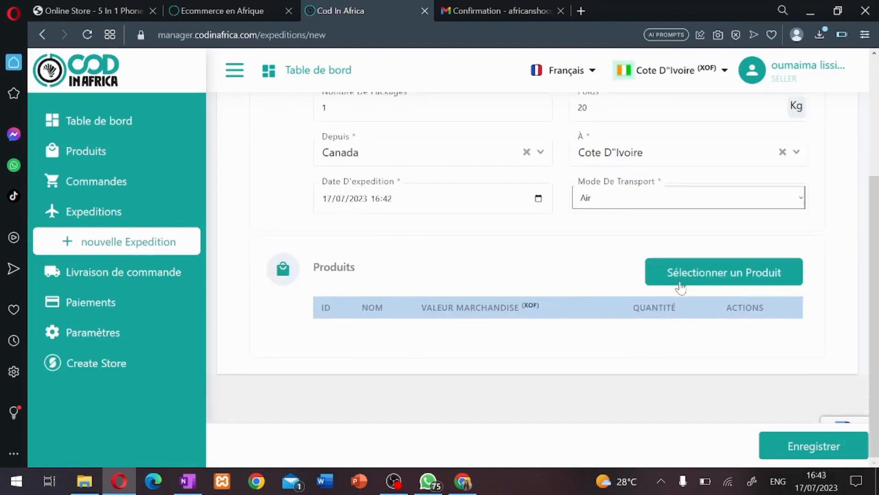
left_click(681, 288)
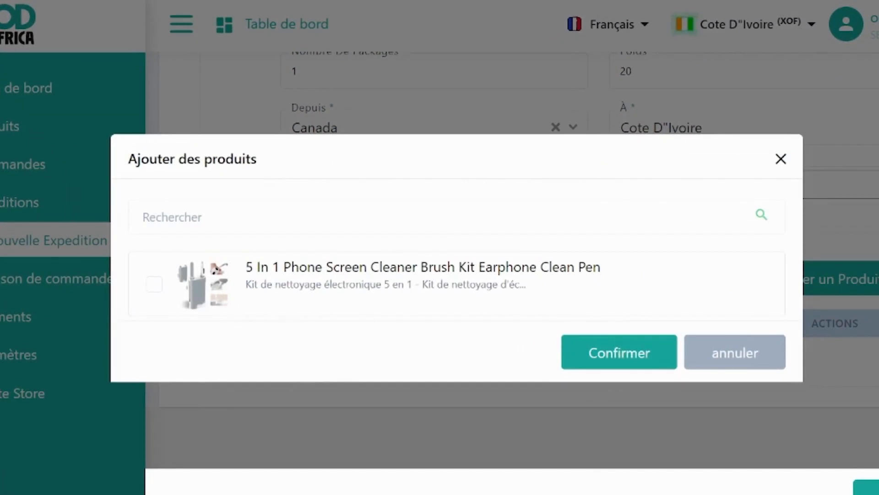
left_click(154, 284)
left_click(620, 358)
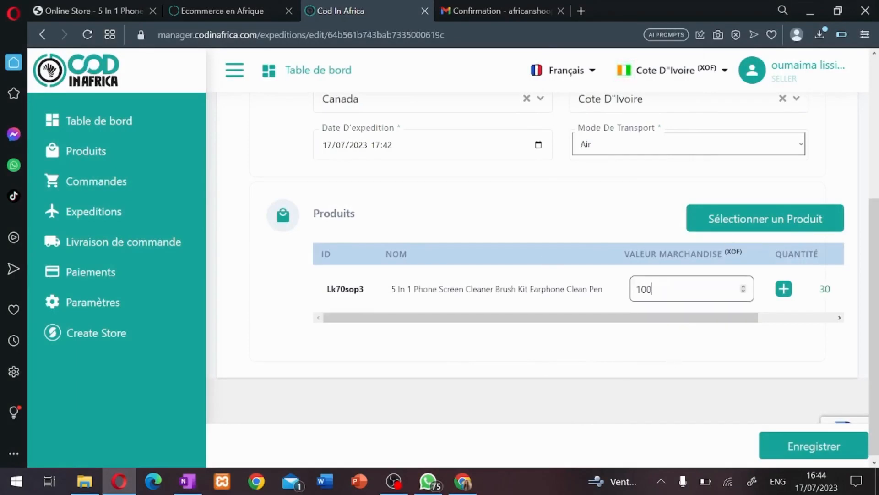
Step: Save the expedition with a merchandise value of 100 XOF and a quantity of 30 for the product
left_click_drag(693, 318, 815, 318)
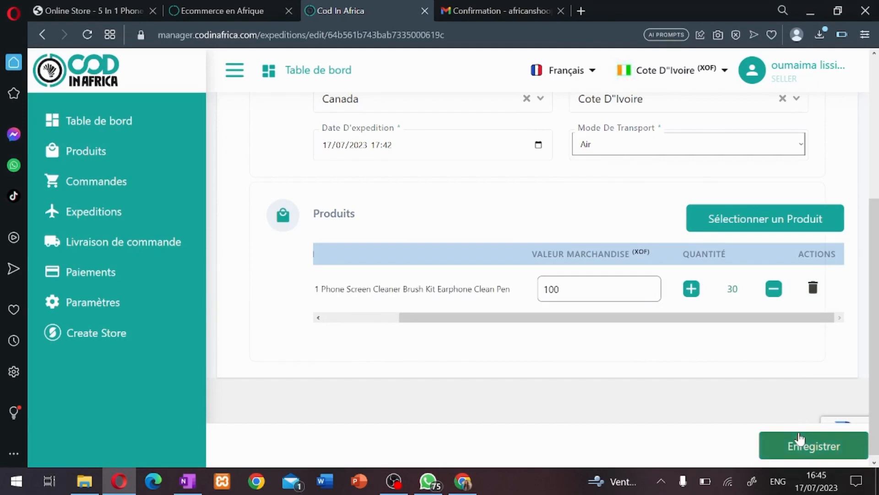
left_click(800, 439)
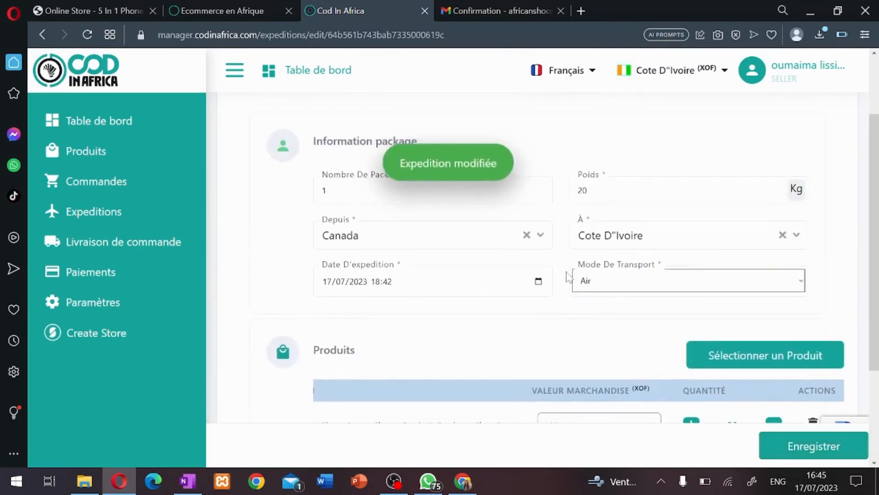
scroll(465, 207, "down", 2)
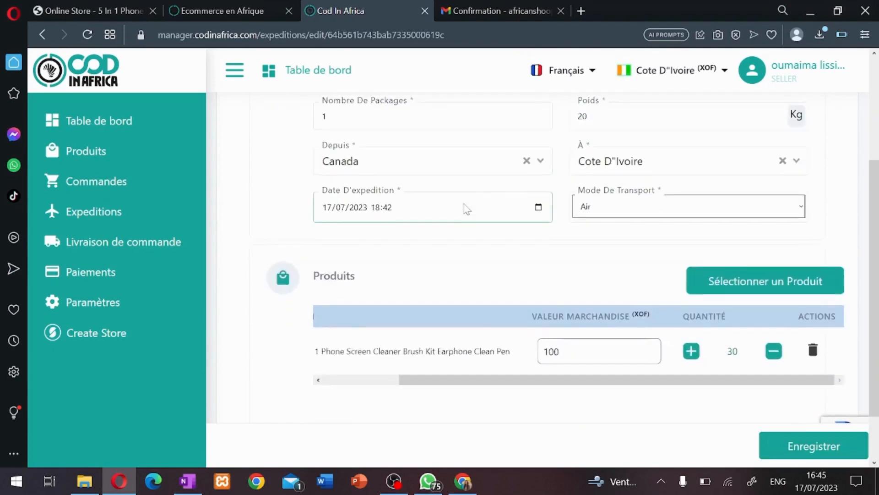
Step: Open the expeditions list and examine the transport mode, route, dates and status of the listed expedition
left_click(138, 222)
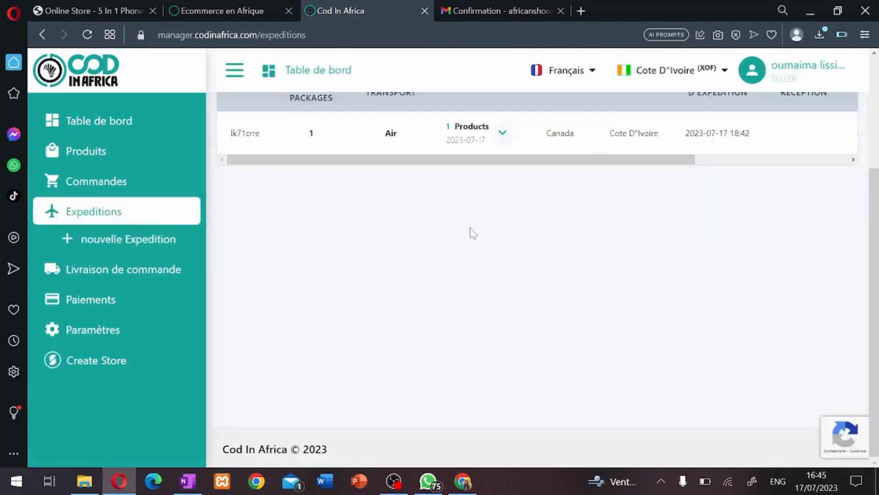
scroll(473, 234, "up", 3)
left_click_drag(494, 239, 418, 255)
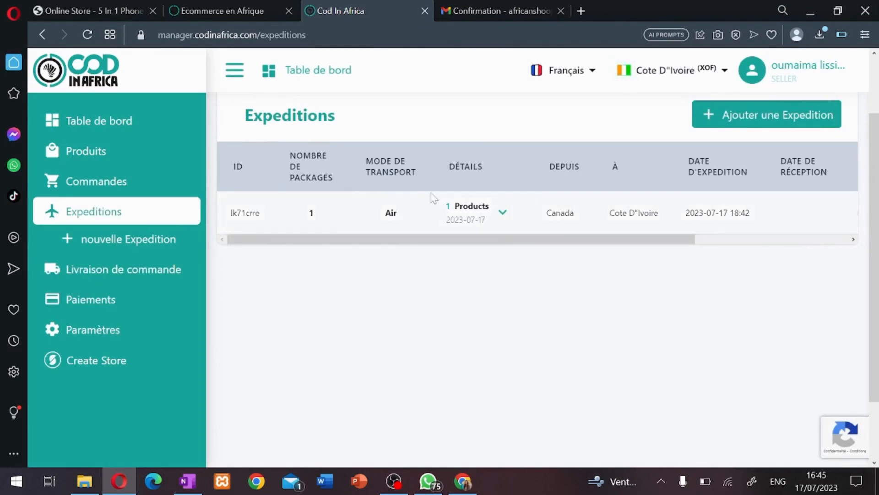
left_click_drag(569, 240, 765, 228)
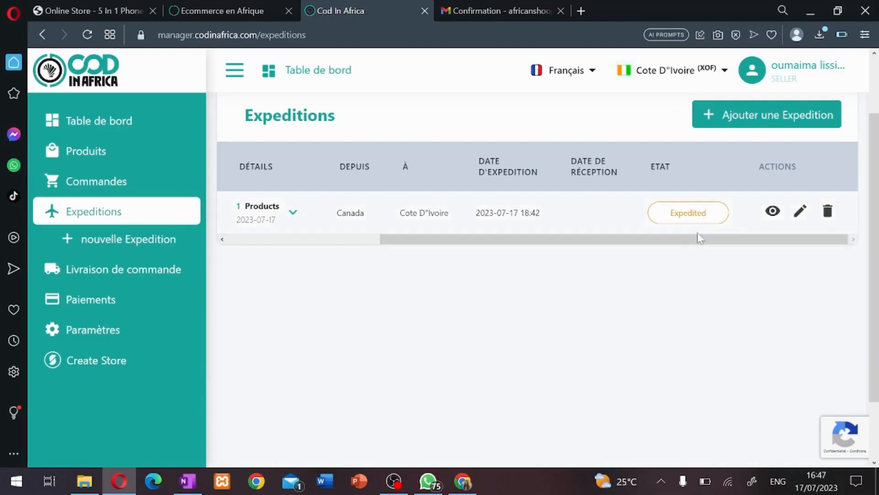
left_click_drag(678, 243, 465, 241)
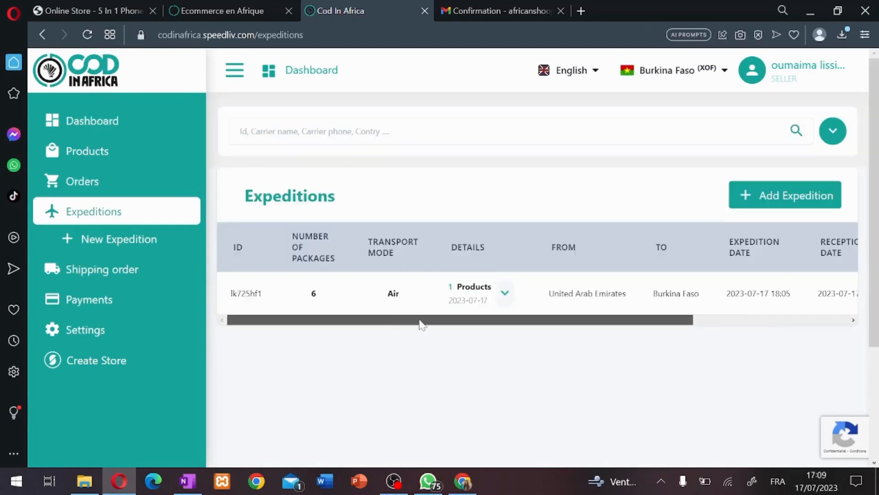
left_click_drag(548, 318, 726, 294)
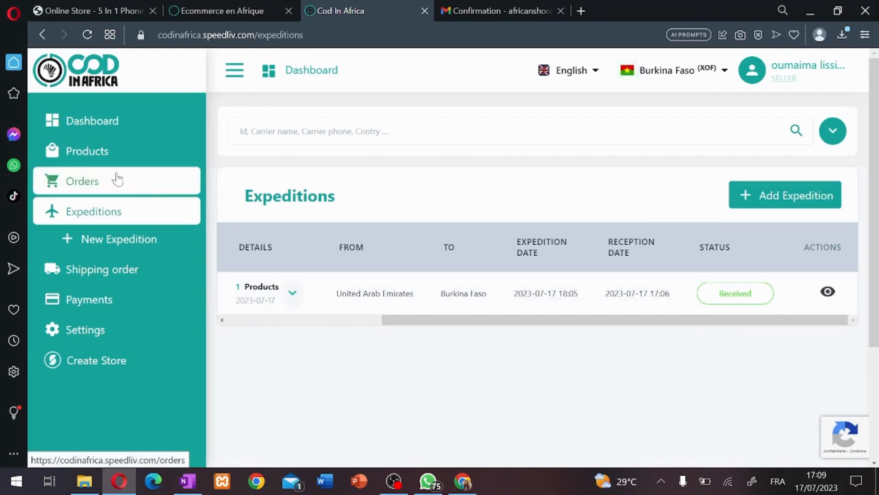
Step: Open the products list and examine the product's in-stock, total and defective quantities and its available actions
left_click(136, 160)
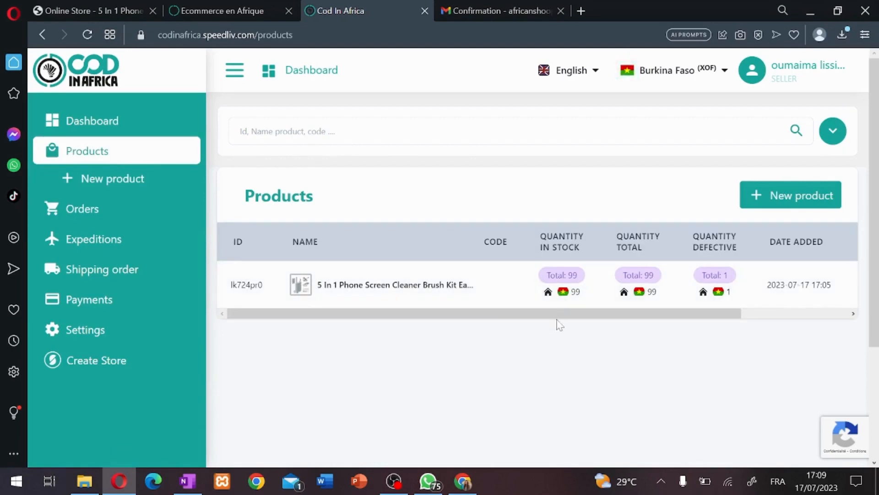
left_click_drag(577, 315, 678, 312)
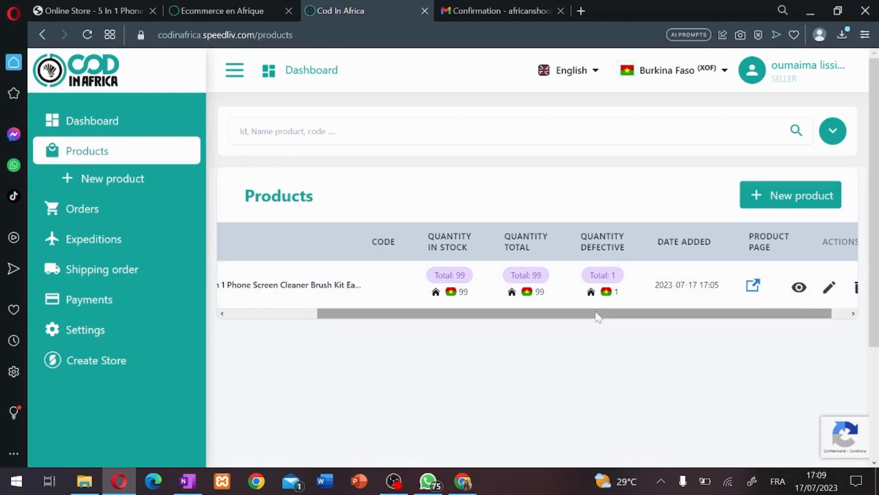
left_click_drag(598, 317, 603, 317)
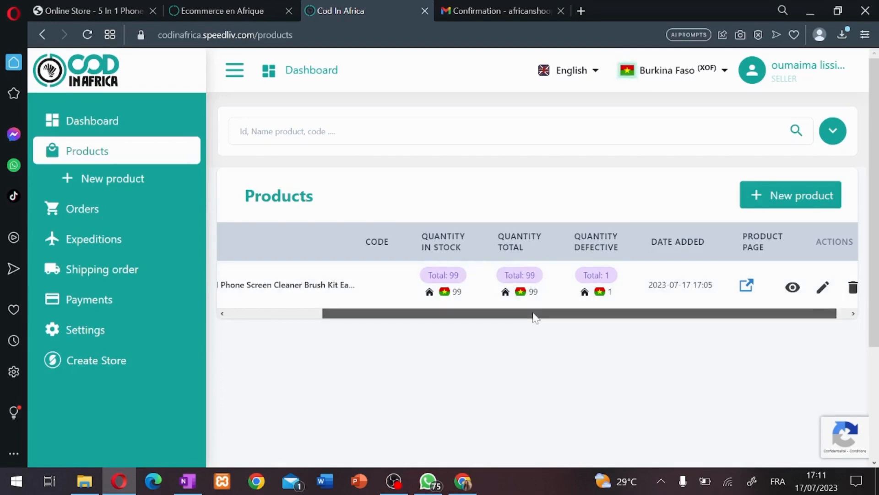
scroll(544, 292, "left", 3)
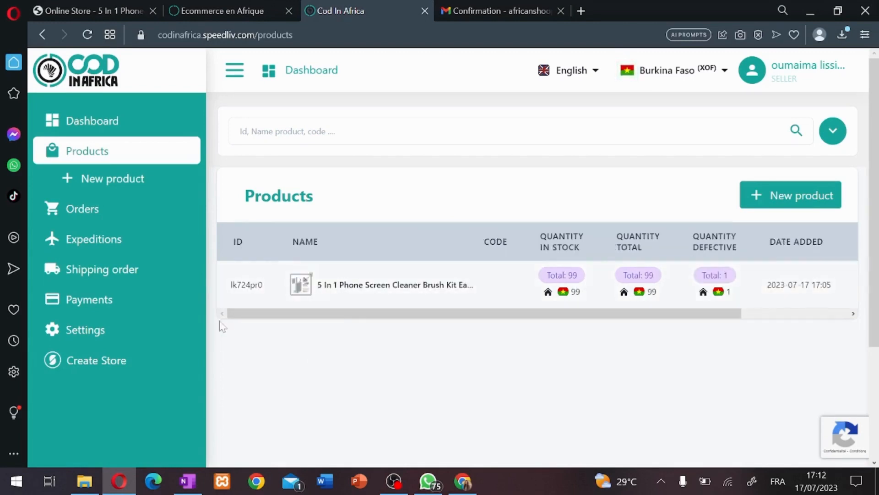